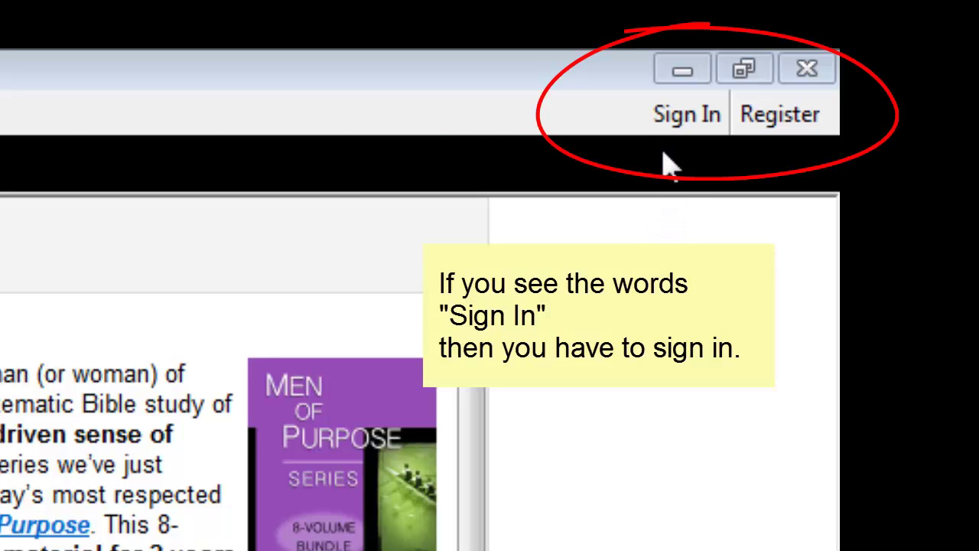
Sign in to WORDsearch with the account e-mail address and password
{"action": "left_click", "coordinate": [677, 122]}
{"action": "left_click", "coordinate": [678, 122]}
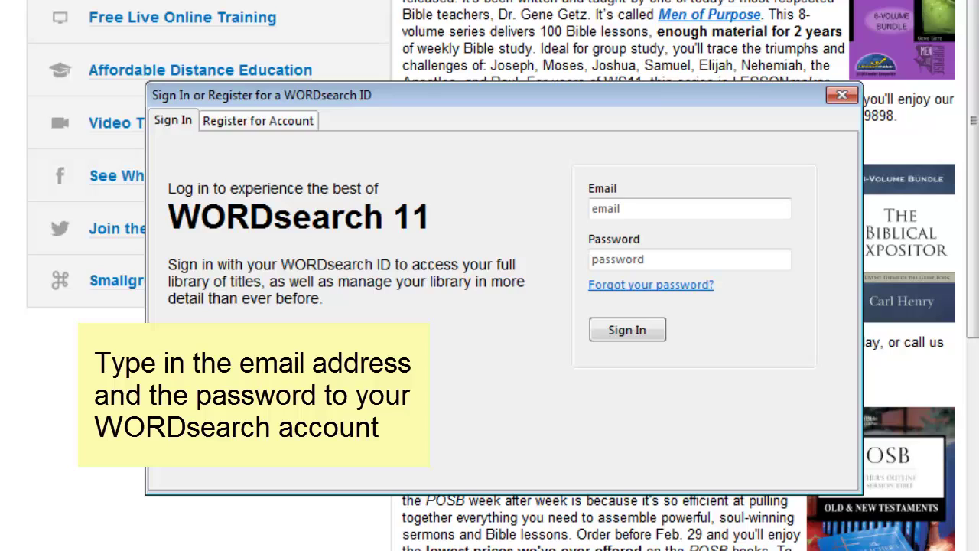
{"action": "left_click", "coordinate": [765, 205]}
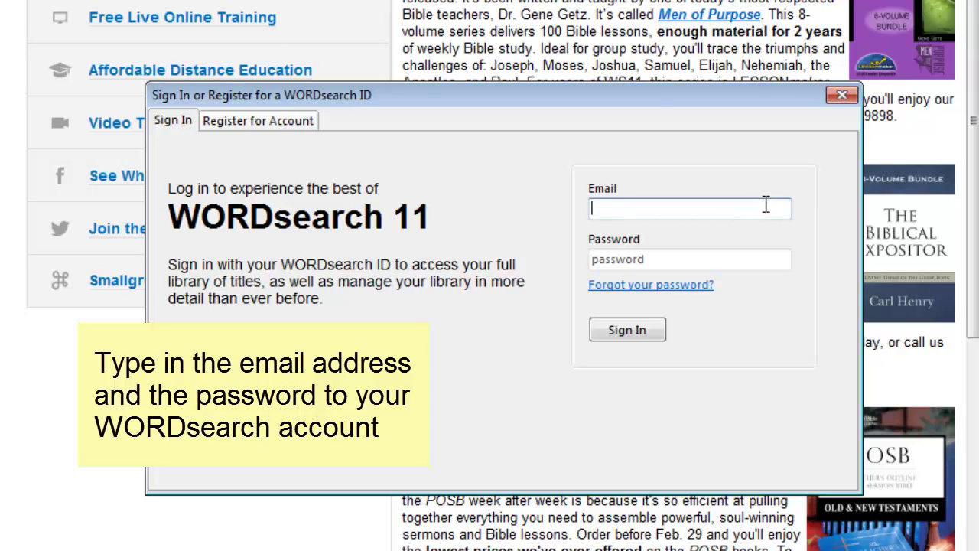
{"action": "key", "text": "Tab"}
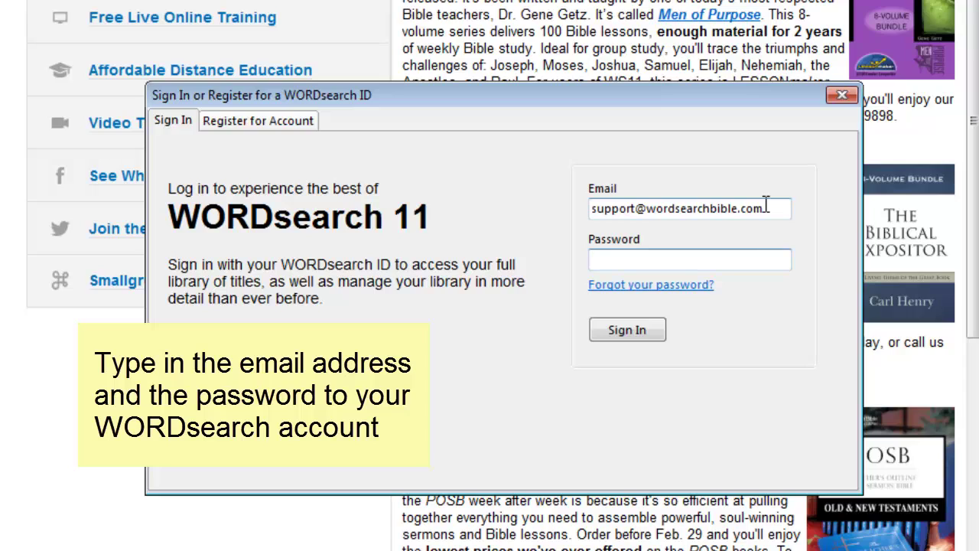
{"action": "type", "text": "•••••••••••"}
{"action": "key", "text": "Return"}
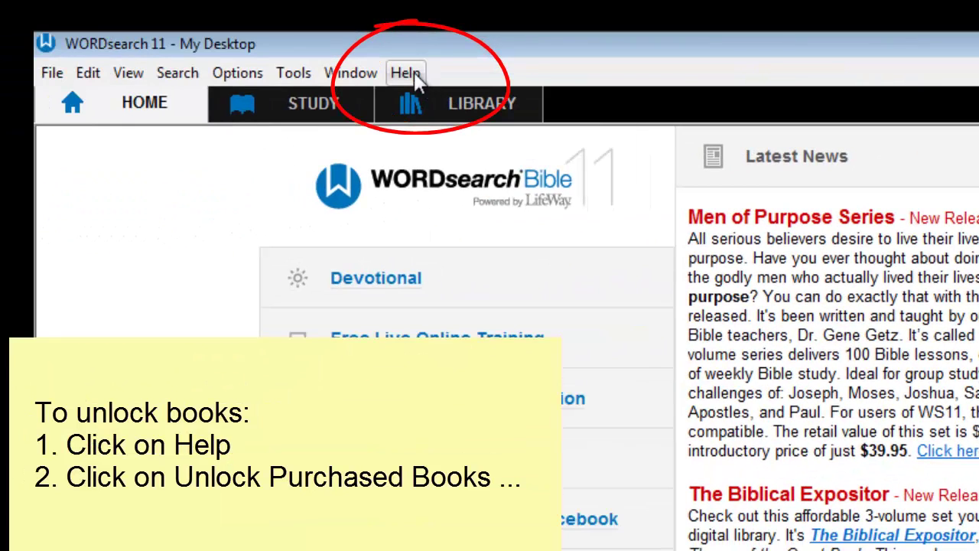
Run Help > Unlock Purchased Books to start downloading missing books
{"action": "left_click", "coordinate": [407, 75]}
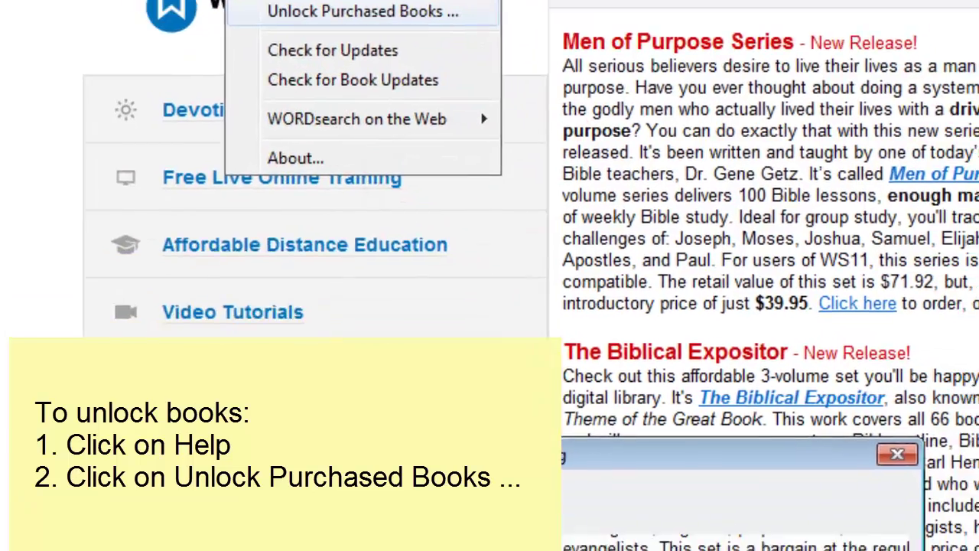
{"action": "left_click", "coordinate": [594, 191]}
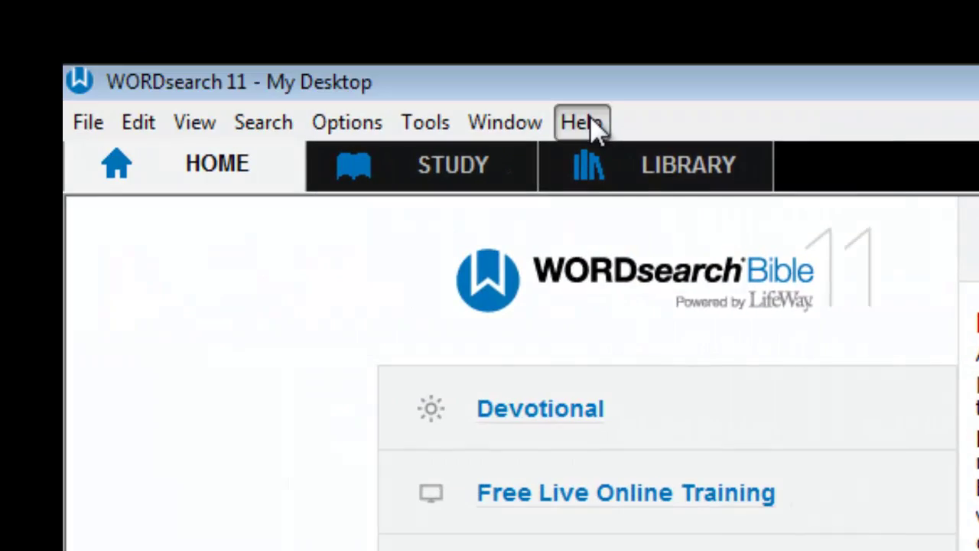
Run Unlock Purchased Books a second time to sync book ownership
{"action": "left_click", "coordinate": [583, 123]}
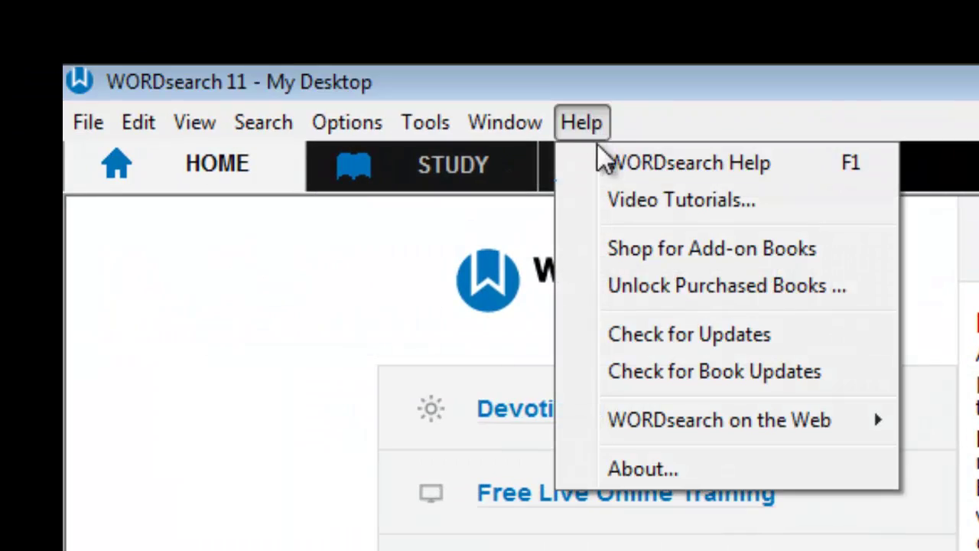
{"action": "left_click", "coordinate": [853, 287]}
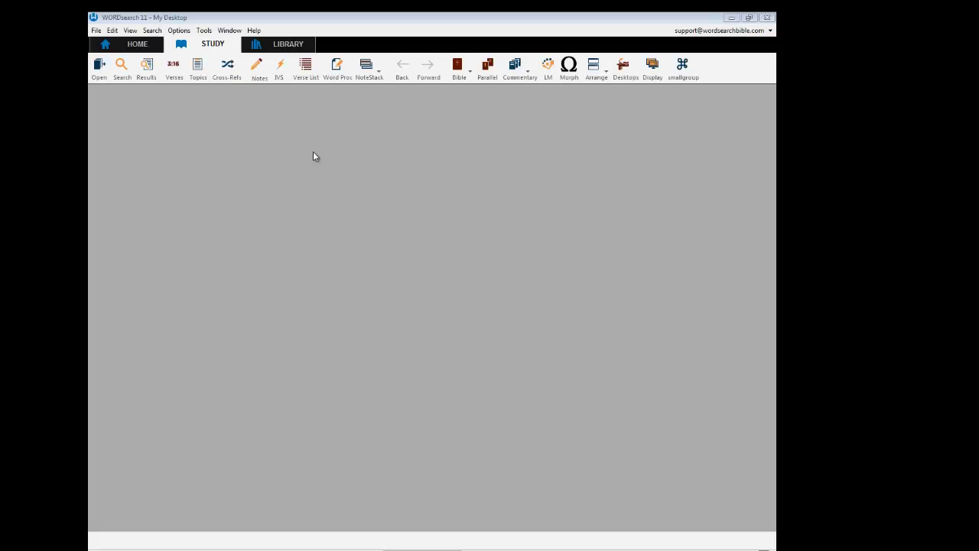
Unlock purchased books once more, then switch to the LIBRARY view
{"action": "left_click", "coordinate": [253, 29]}
{"action": "left_click", "coordinate": [339, 85]}
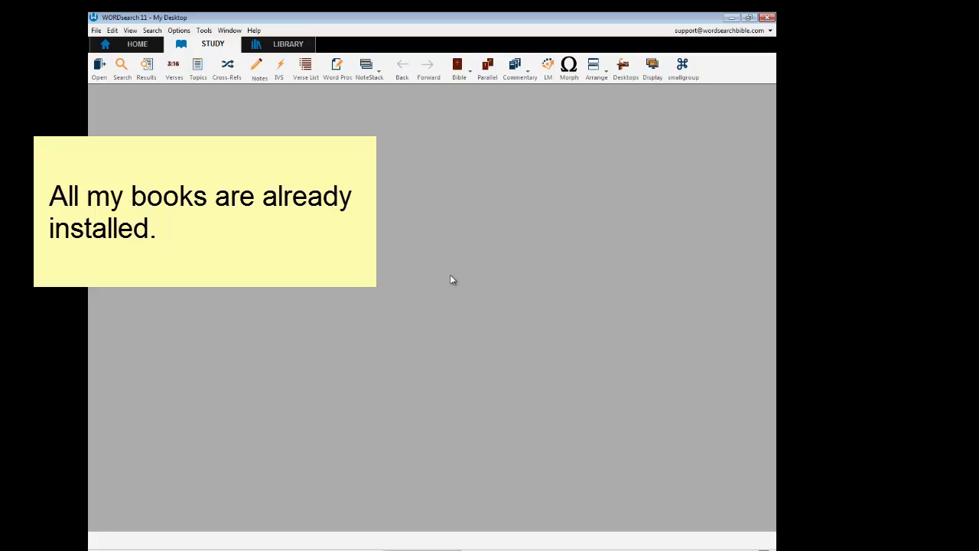
{"action": "left_click", "coordinate": [289, 44]}
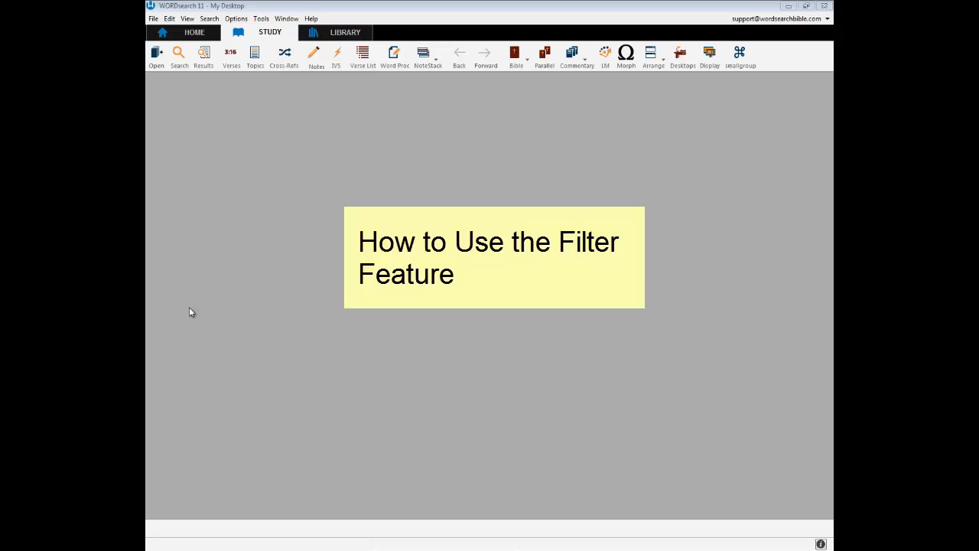
In the Library, filter books by 'illustrations', then by 'Heaven', clearing each
{"action": "left_click", "coordinate": [346, 32]}
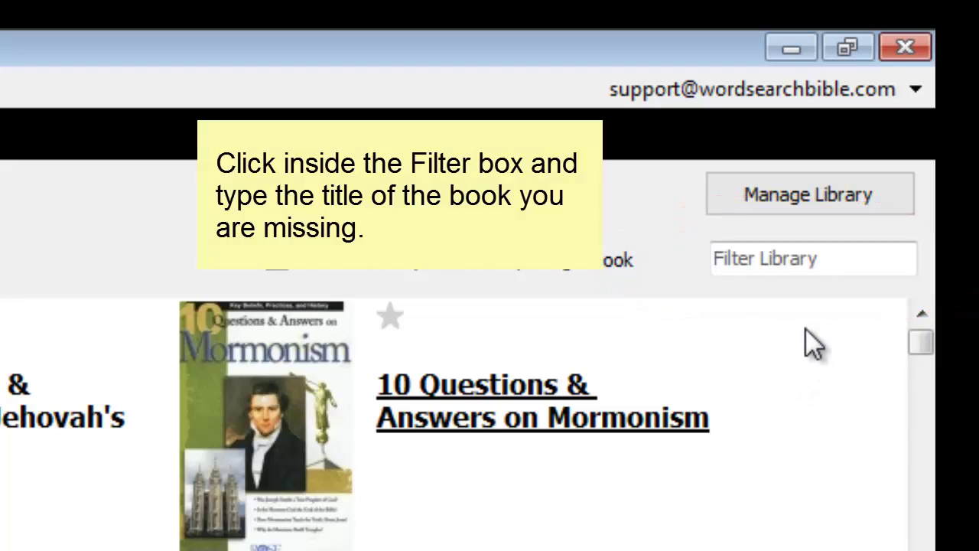
{"action": "left_click", "coordinate": [819, 262]}
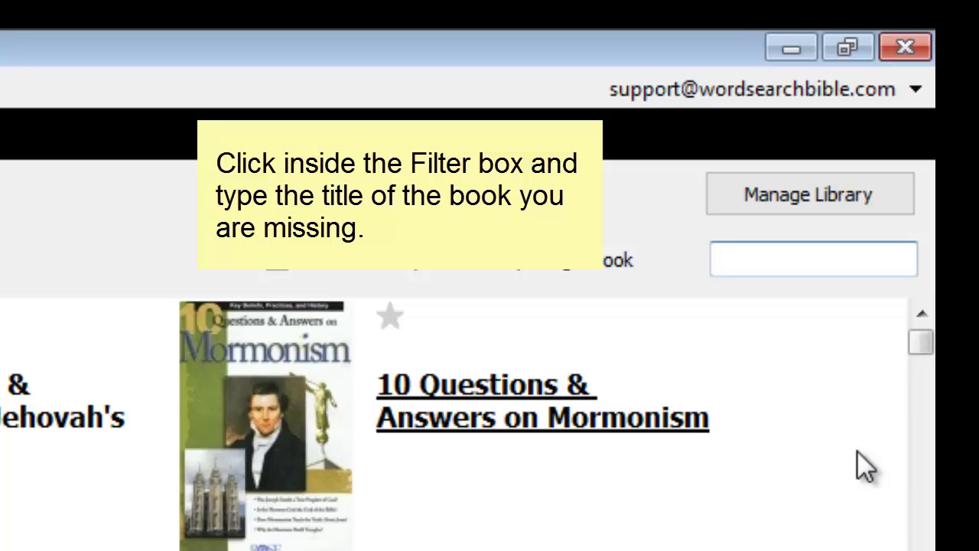
{"action": "type", "text": "illustr"}
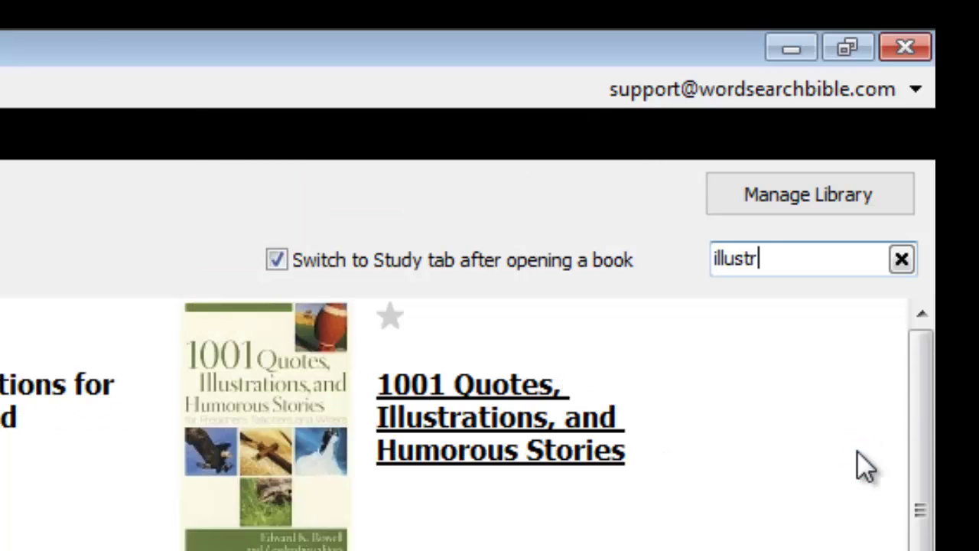
{"action": "type", "text": "ations"}
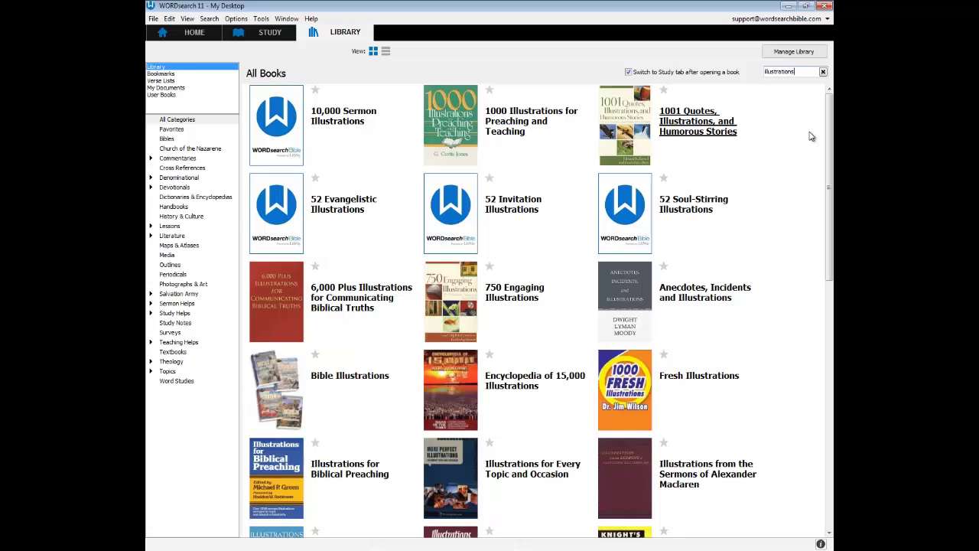
{"action": "key", "text": "BackSpace"}
{"action": "key", "text": "BackSpace"}
{"action": "key", "text": "BackSpace"}
{"action": "key", "text": "BackSpace"}
{"action": "key", "text": "BackSpace"}
{"action": "key", "text": "BackSpace"}
{"action": "key", "text": "BackSpace"}
{"action": "key", "text": "BackSpace"}
{"action": "key", "text": "BackSpace"}
{"action": "key", "text": "BackSpace"}
{"action": "key", "text": "BackSpace"}
{"action": "key", "text": "BackSpace"}
{"action": "key", "text": "BackSpace"}
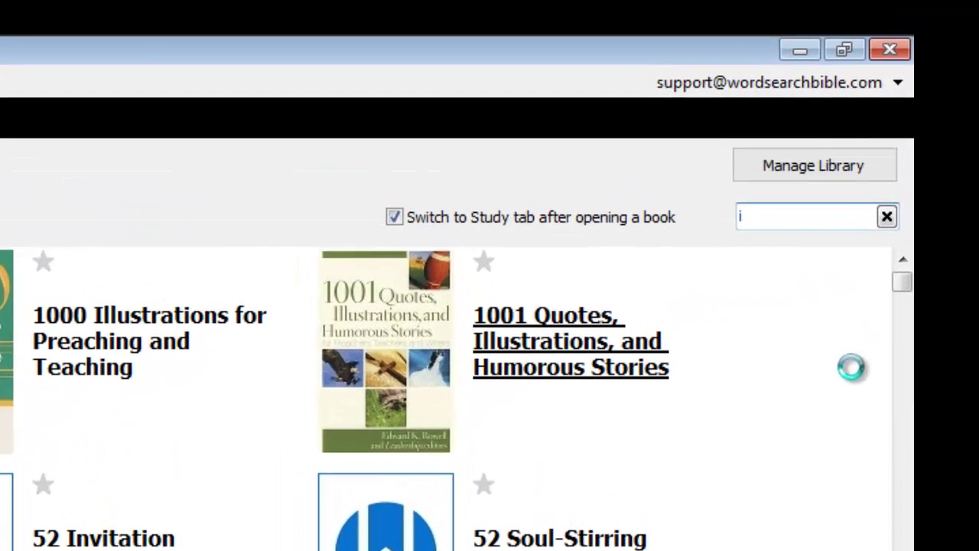
{"action": "type", "text": "Heaven"}
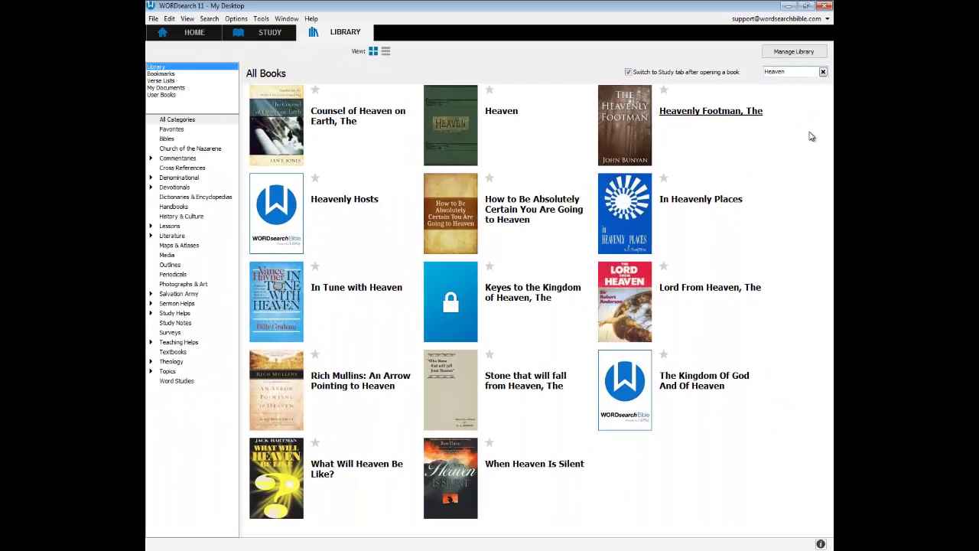
{"action": "key", "text": "BackSpace"}
{"action": "key", "text": "BackSpace"}
{"action": "key", "text": "BackSpace"}
{"action": "key", "text": "BackSpace"}
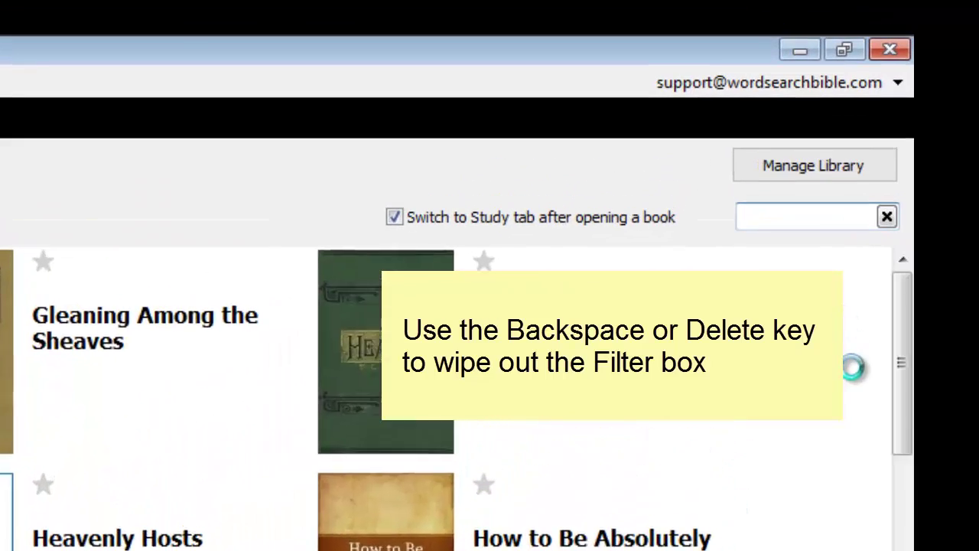
{"action": "key", "text": "BackSpace"}
{"action": "key", "text": "BackSpace"}
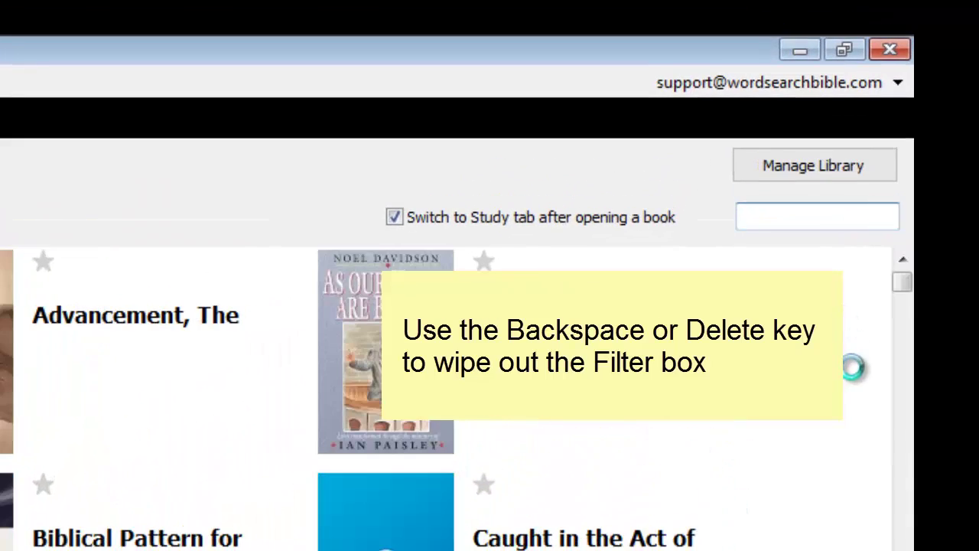
Filter by 'Grace' and 'Brooks', finally leaving the filter on 'Spurgeon'
{"action": "type", "text": "Grace"}
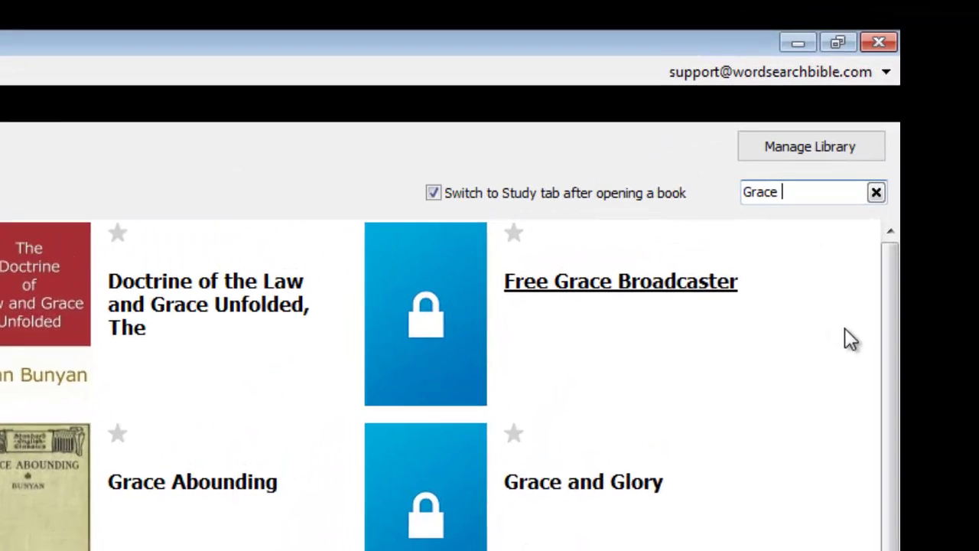
{"action": "key", "text": "BackSpace"}
{"action": "key", "text": "BackSpace"}
{"action": "key", "text": "BackSpace"}
{"action": "key", "text": "BackSpace"}
{"action": "key", "text": "BackSpace"}
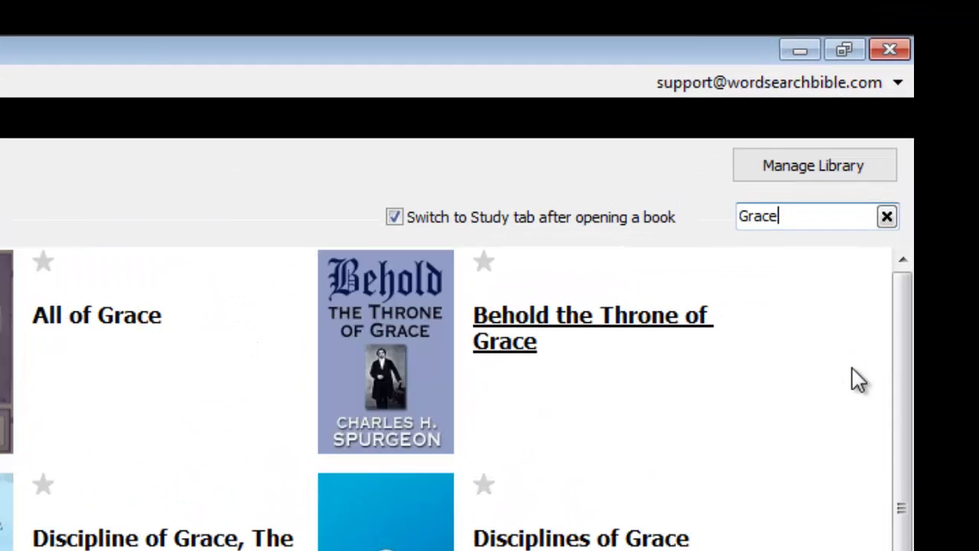
{"action": "key", "text": "BackSpace"}
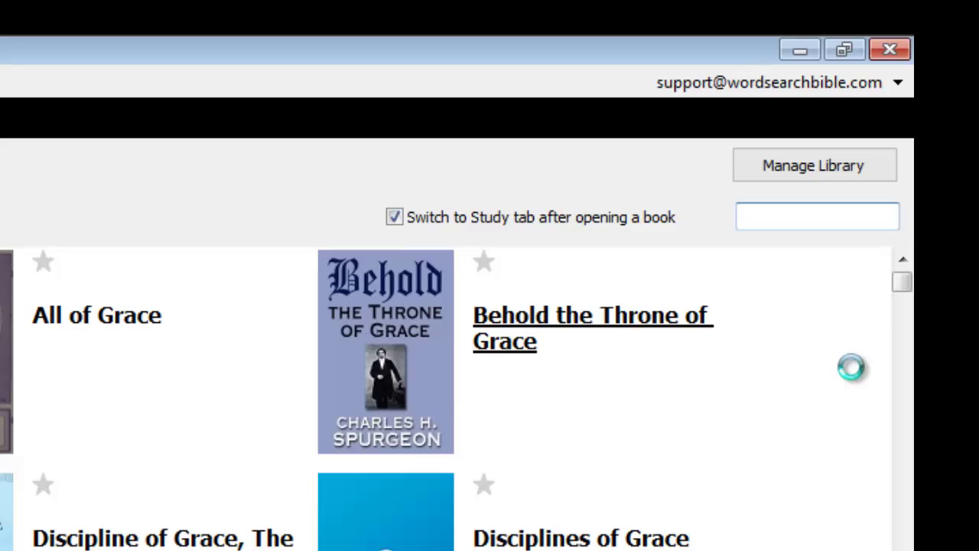
{"action": "type", "text": "Brooks"}
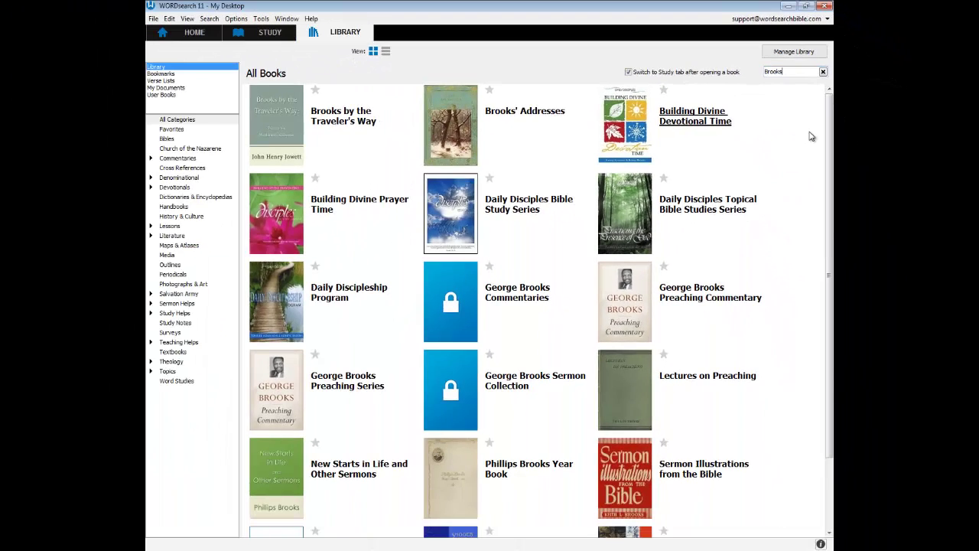
{"action": "key", "text": "BackSpace"}
{"action": "key", "text": "BackSpace"}
{"action": "key", "text": "BackSpace"}
{"action": "key", "text": "BackSpace"}
{"action": "key", "text": "BackSpace"}
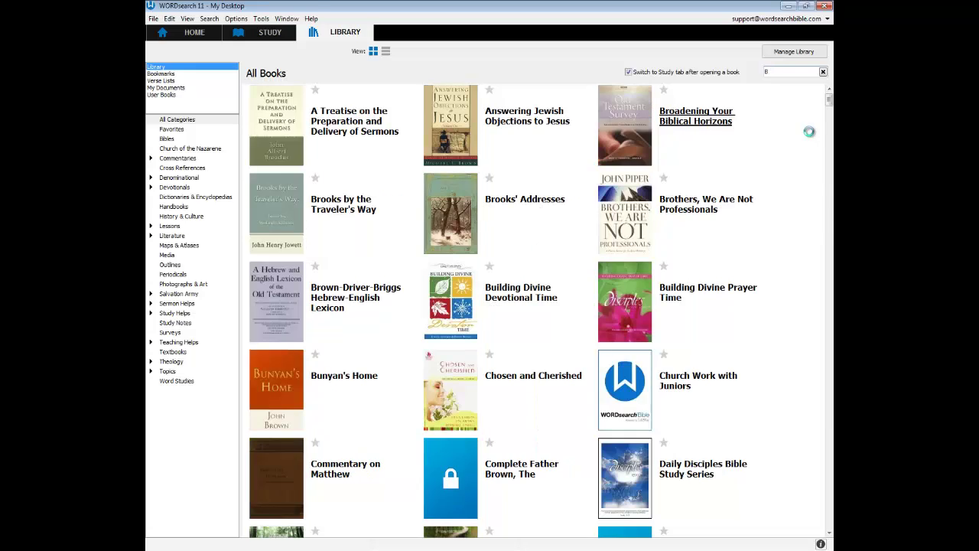
{"action": "key", "text": "BackSpace"}
{"action": "type", "text": "S"}
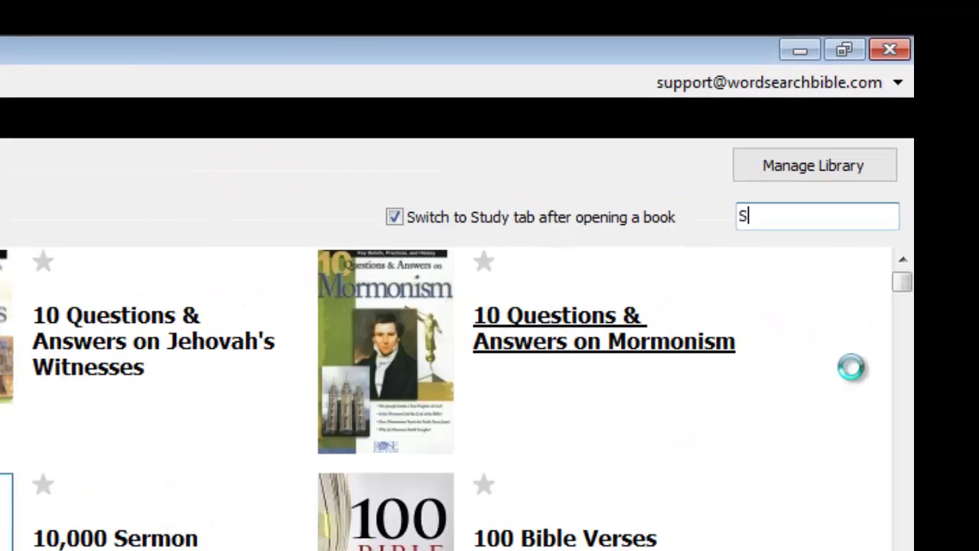
{"action": "type", "text": "purgeo"}
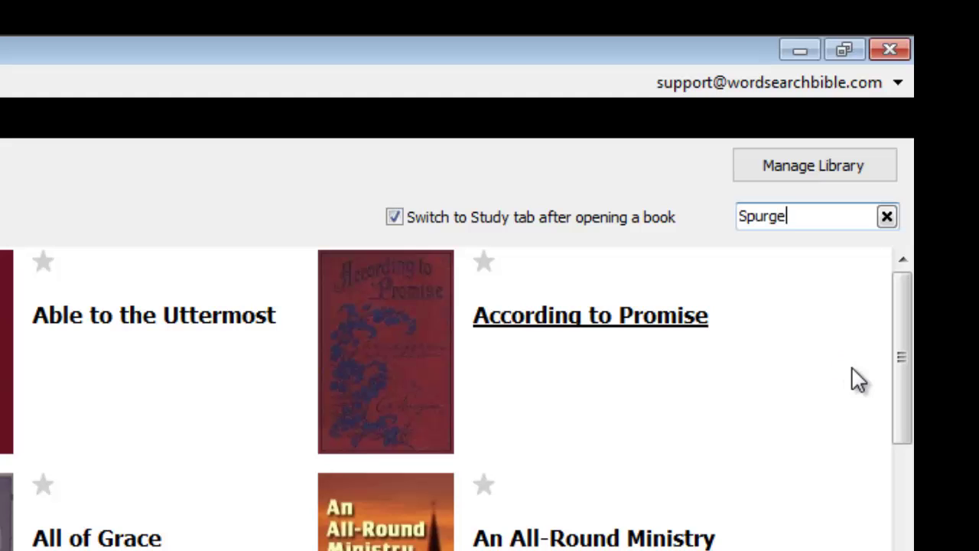
{"action": "type", "text": "n"}
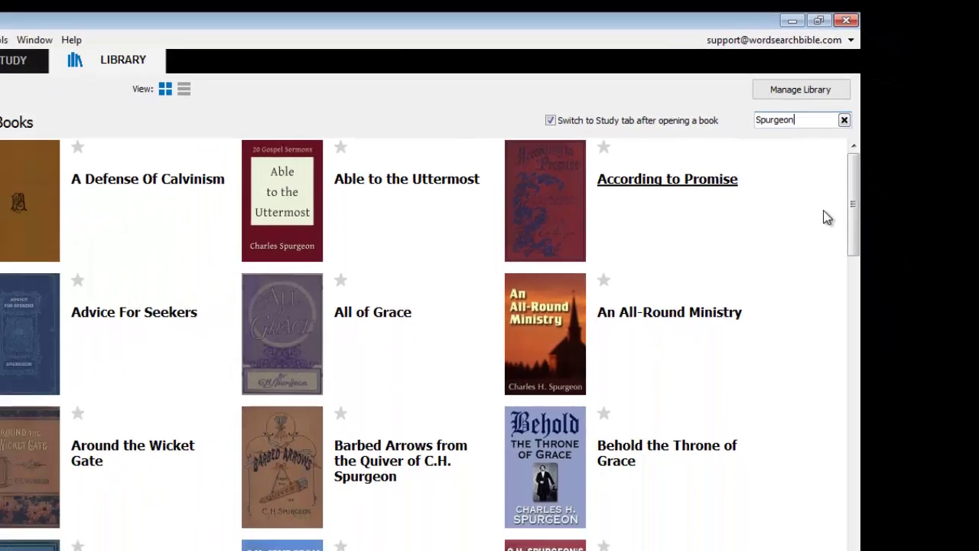